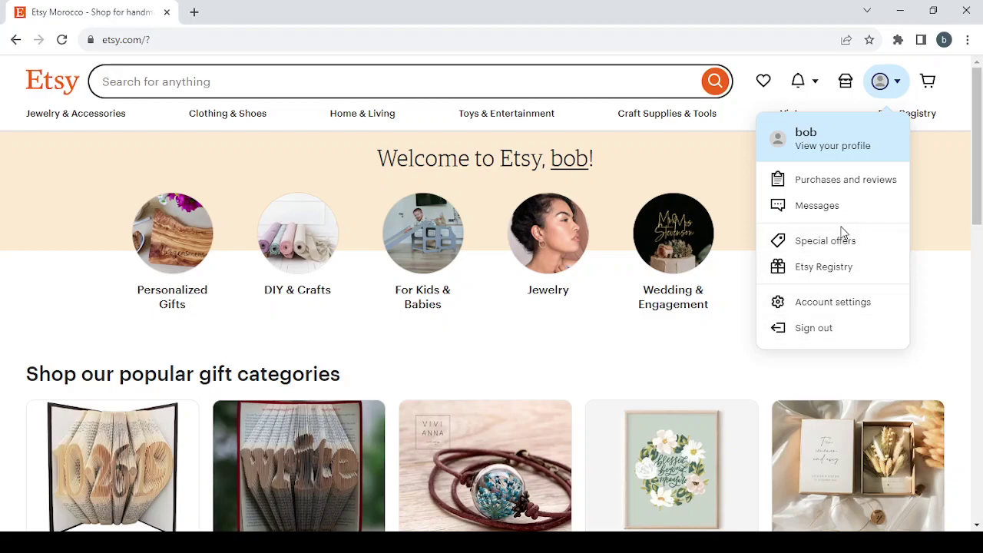
Step: Open the shop manager's seller setup and go back to its Shop preferences stage
click(883, 82)
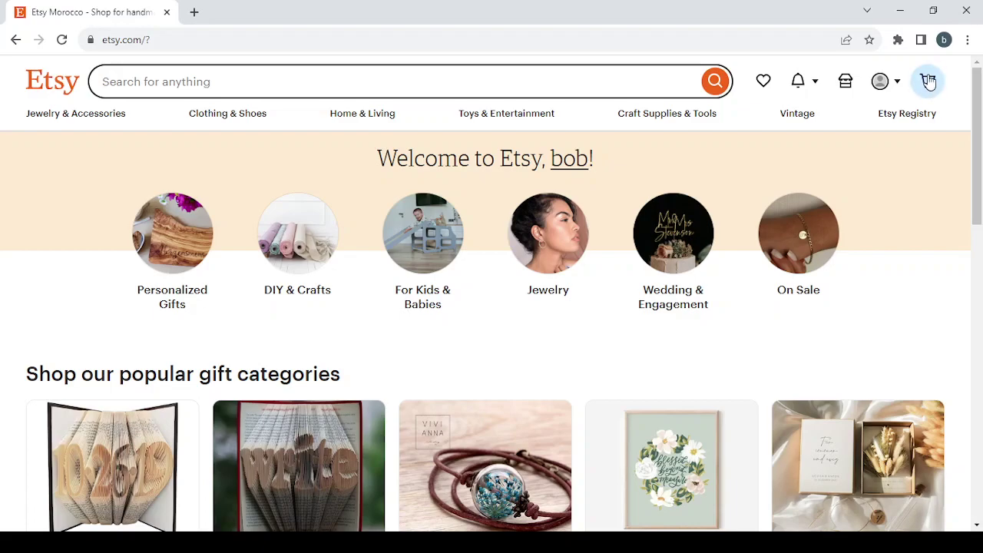
click(844, 86)
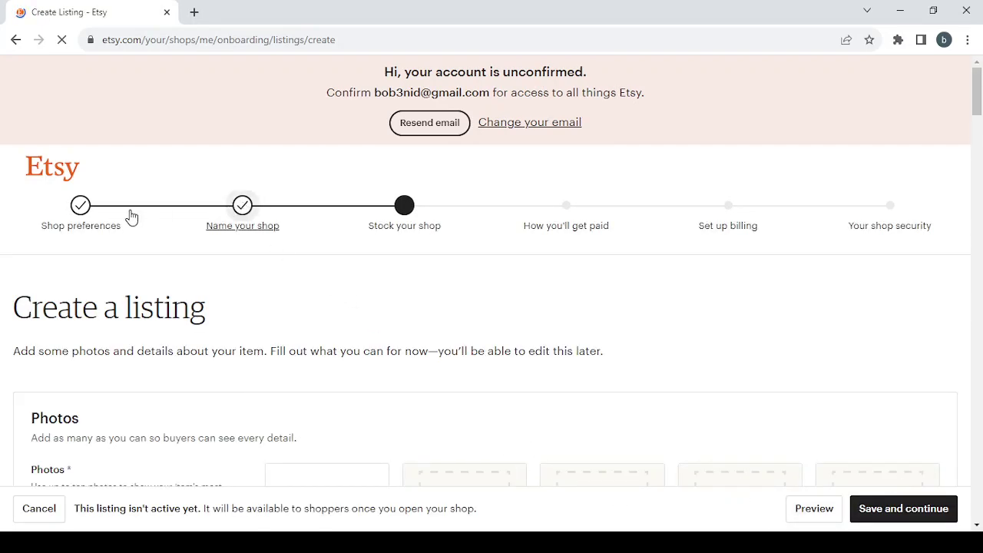
click(79, 207)
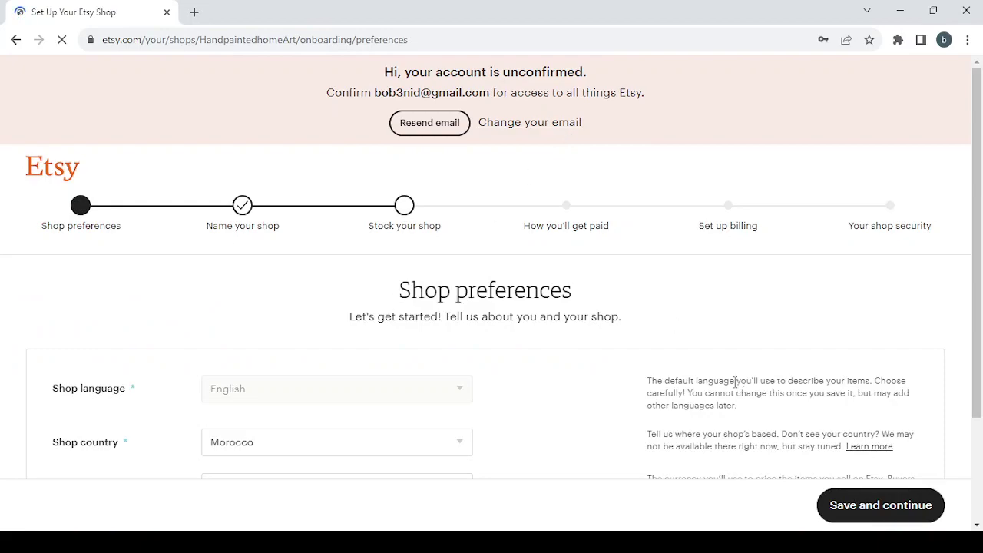
Step: Set the shop currency to United States Dollar and save the shop preferences
scroll(731, 335, down, 3)
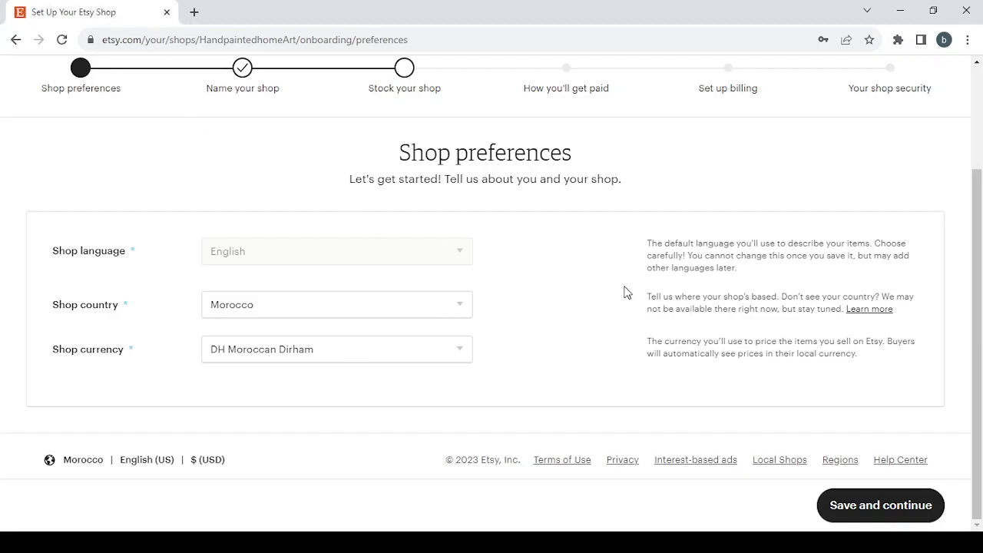
scroll(626, 291, up, 3)
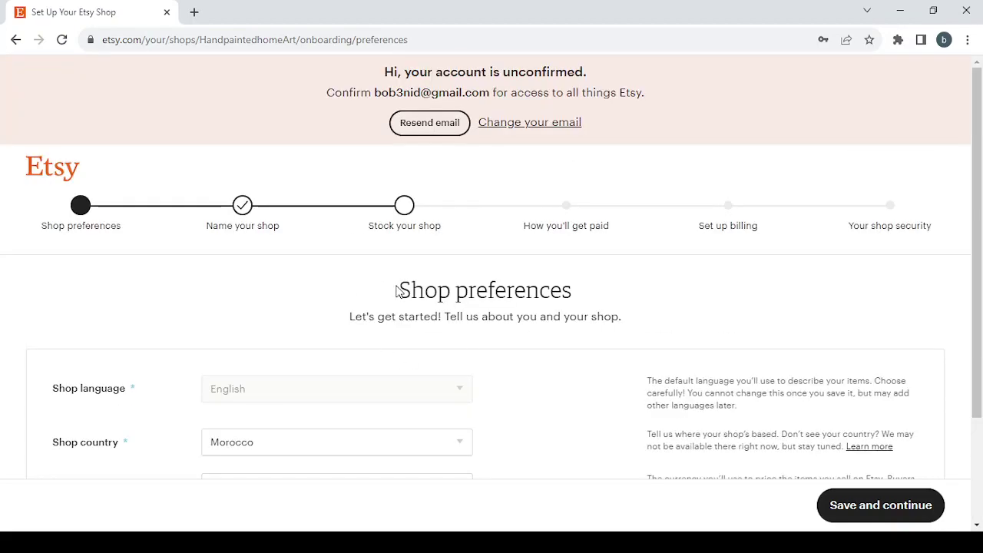
scroll(623, 390, down, 3)
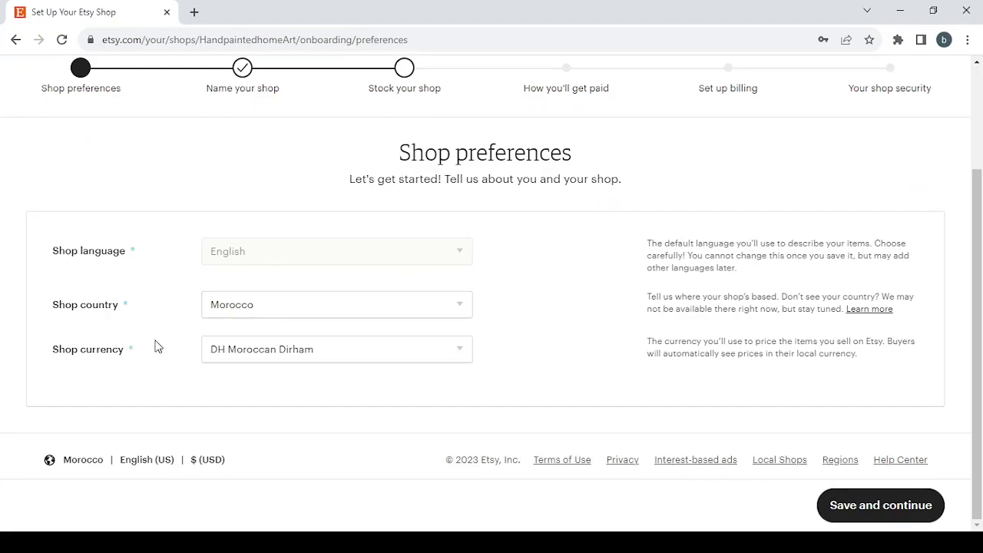
click(421, 355)
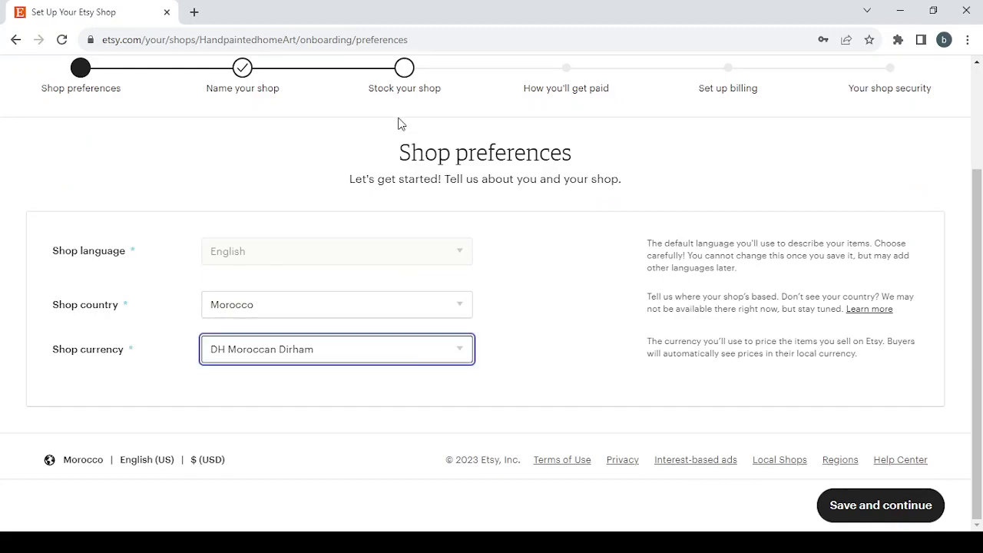
click(345, 105)
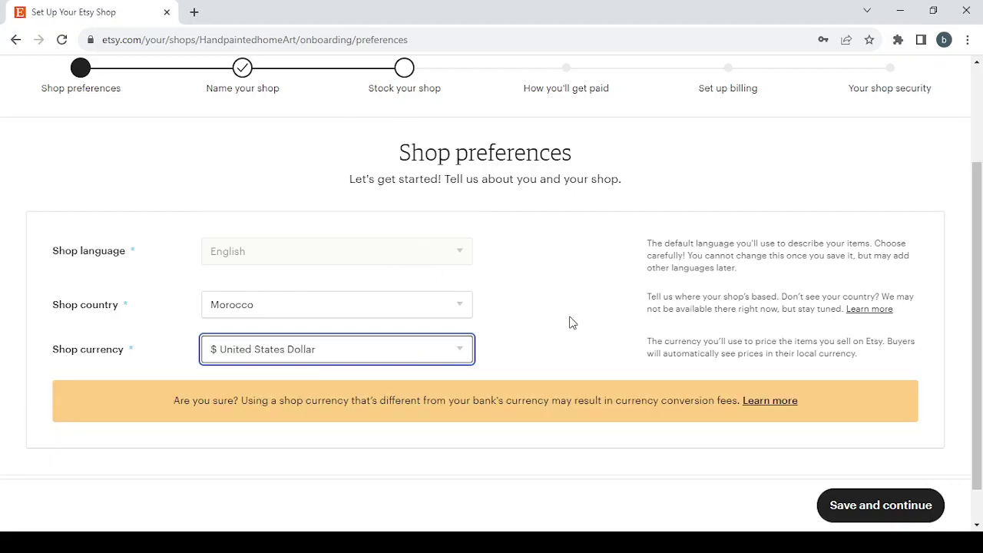
scroll(569, 322, down, 1)
scroll(568, 322, up, 3)
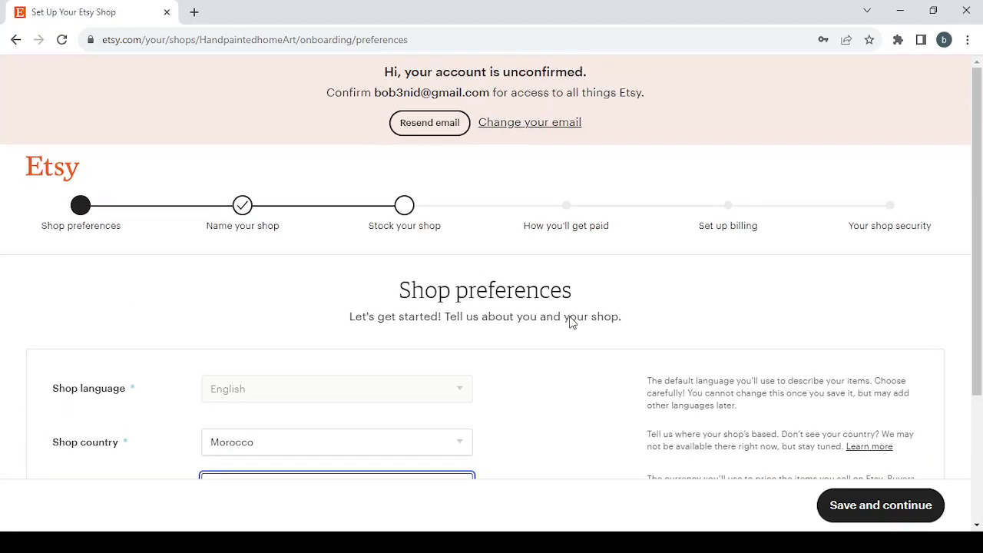
click(918, 503)
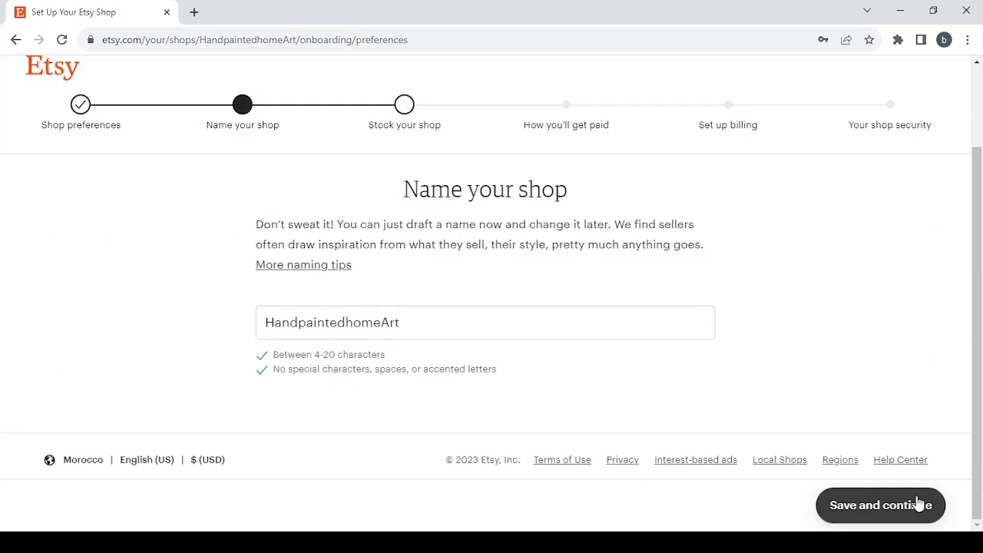
Step: Replace the existing shop name with "Handmade beauty products"
click(393, 317)
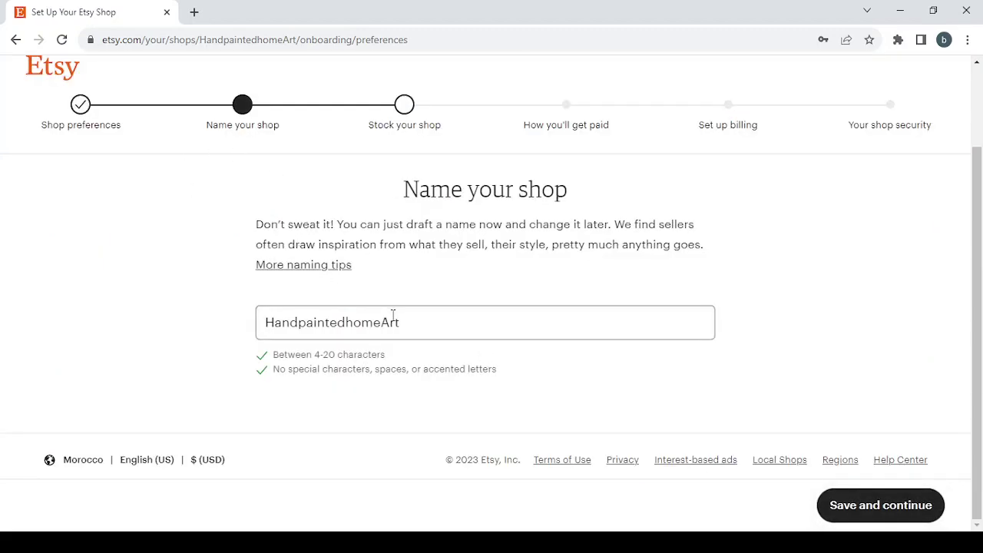
drag(405, 321, 205, 311)
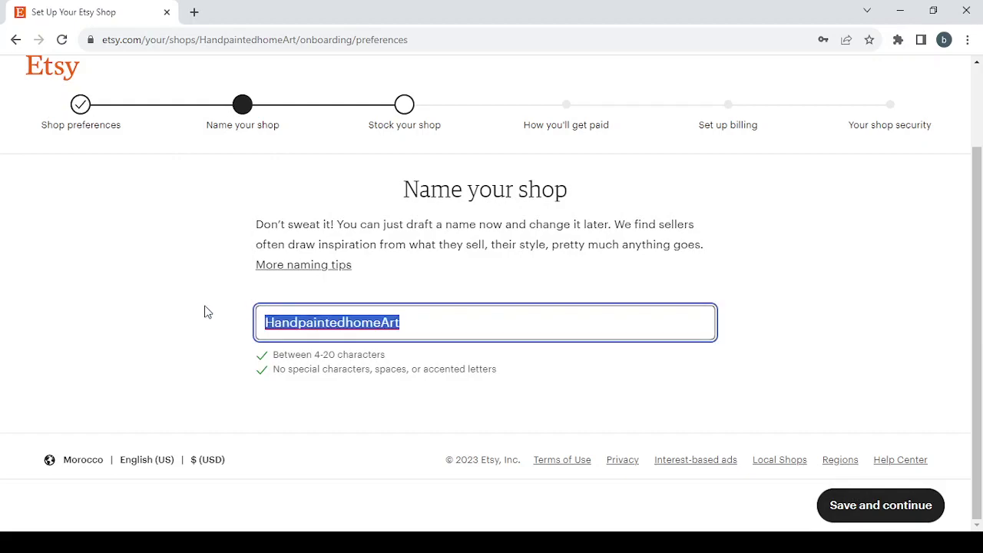
key(BackSpace)
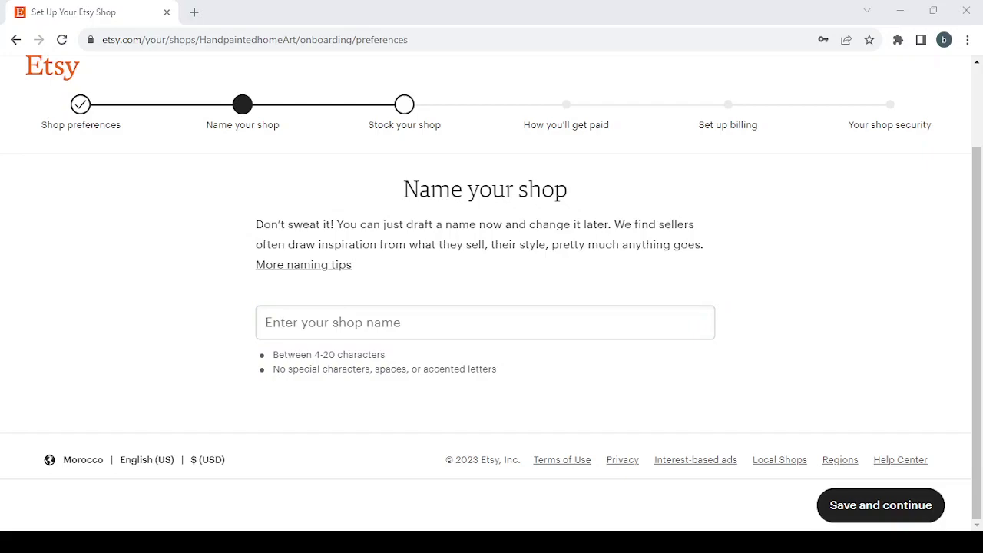
key(alt+Tab)
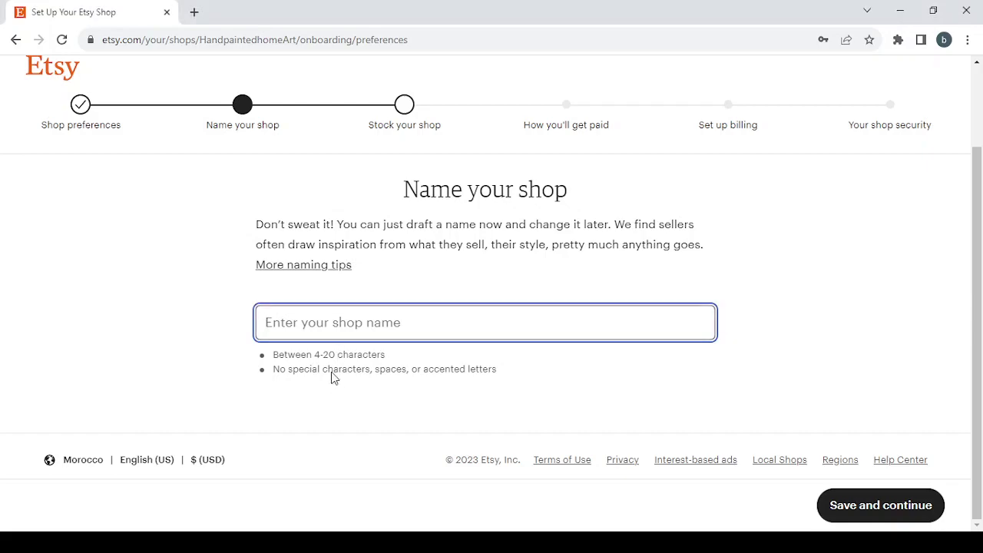
text(Handmade beauty products)
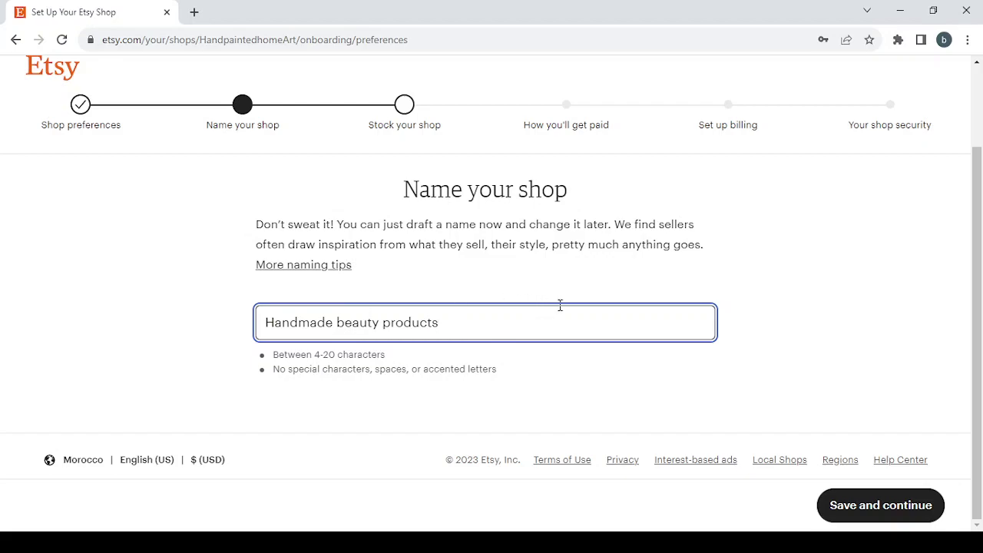
Step: Remove the spaces and the word "products" from the shop name, shortening it to "Handmadebeauty"
click(383, 323)
key(BackSpace)
click(336, 322)
key(BackSpace)
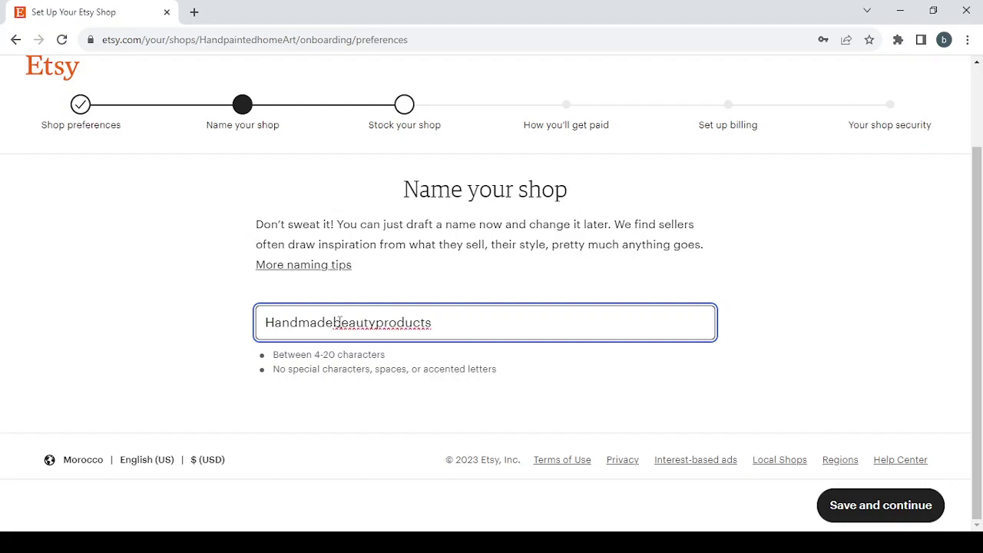
key(Delete)
text(B)
key(BackSpace)
text(b)
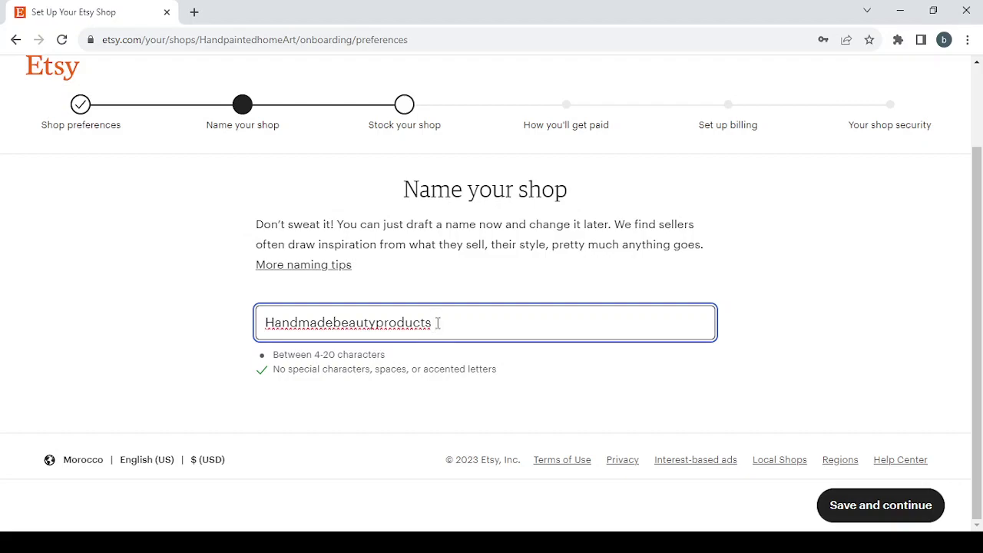
drag(437, 323, 376, 323)
key(BackSpace)
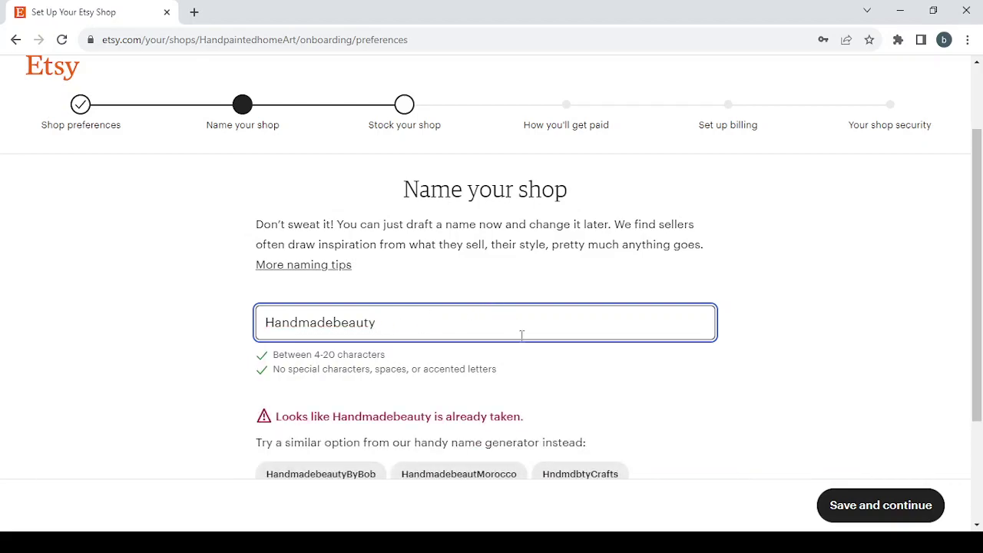
Step: Choose the first generated alternative as the shop name, save it and continue to stocking the shop
scroll(707, 399, down, 2)
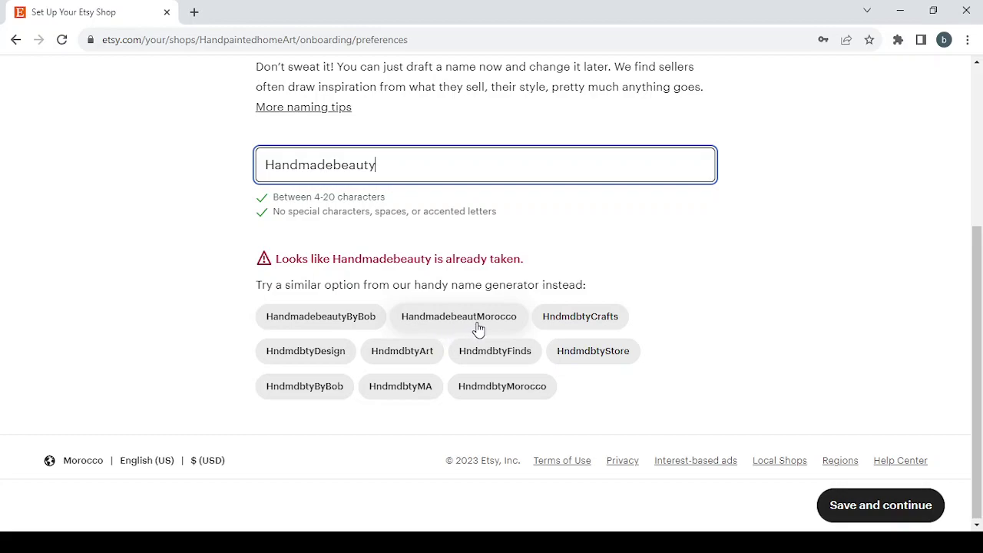
click(322, 327)
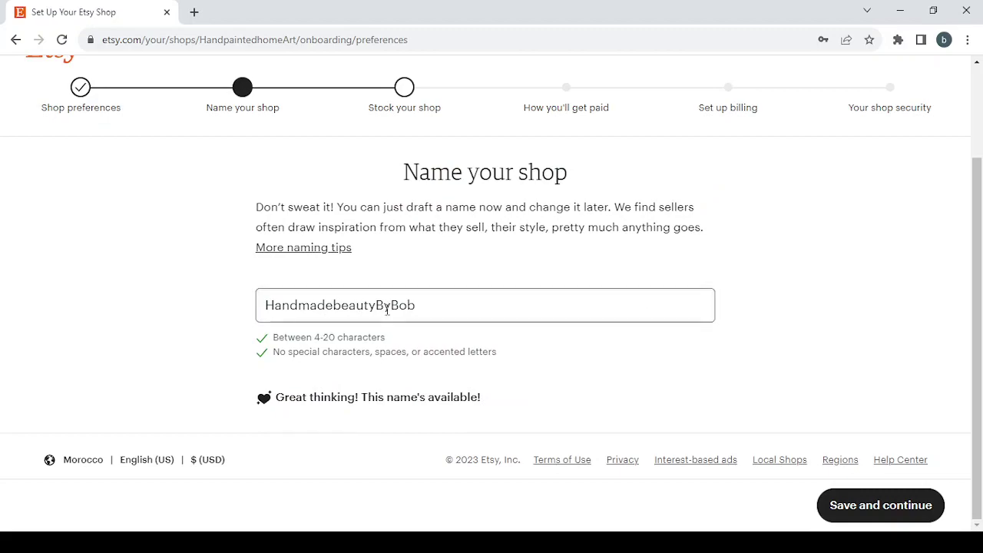
click(898, 514)
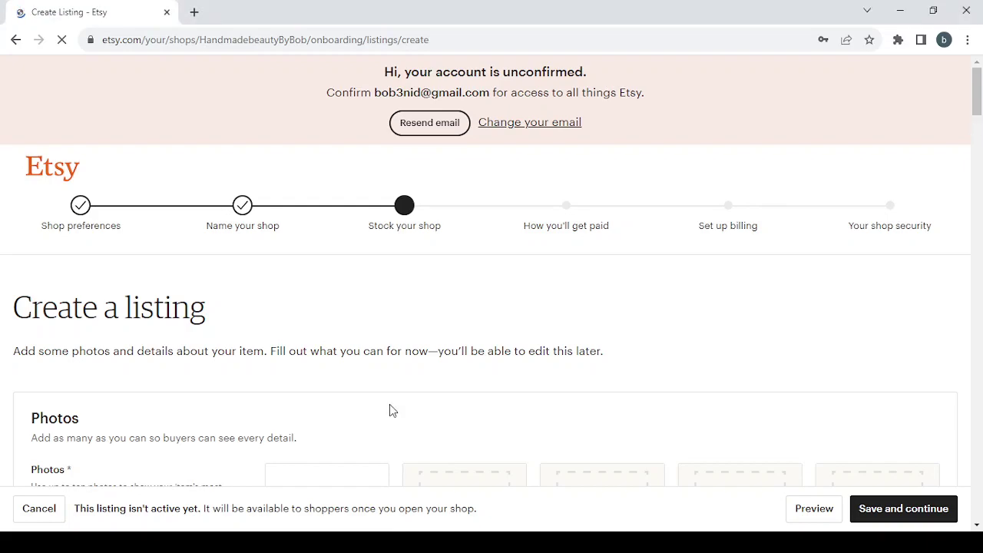
Step: Examine the Photos and Video sections of the new listing form, including the photo slots, tips and upload requirements
scroll(390, 404, down, 2)
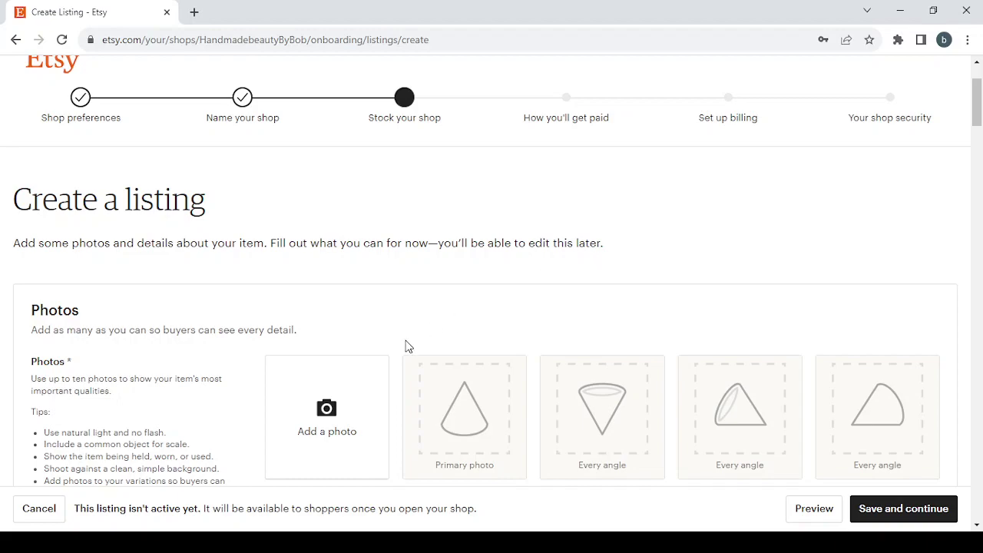
scroll(407, 345, down, 2)
scroll(407, 346, down, 1)
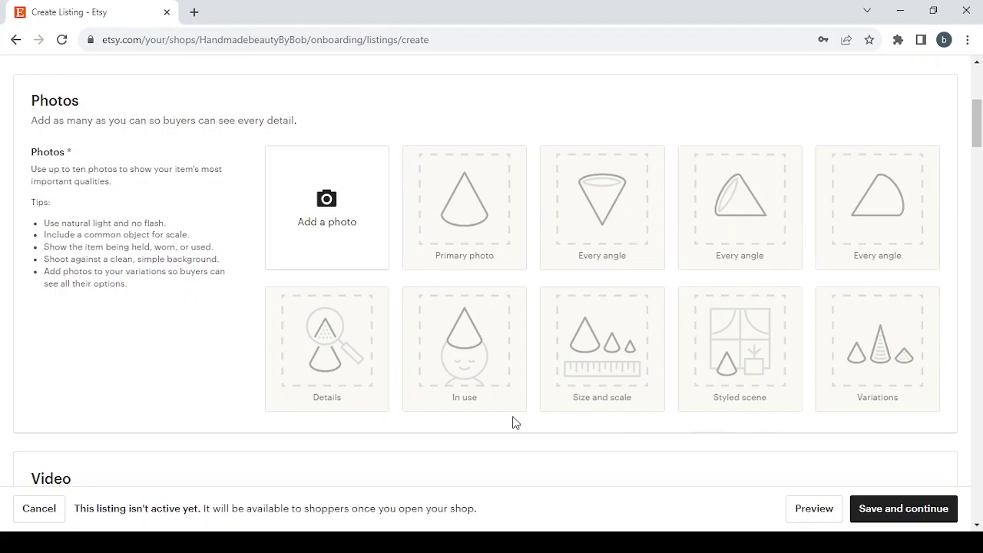
scroll(159, 154, up, 1)
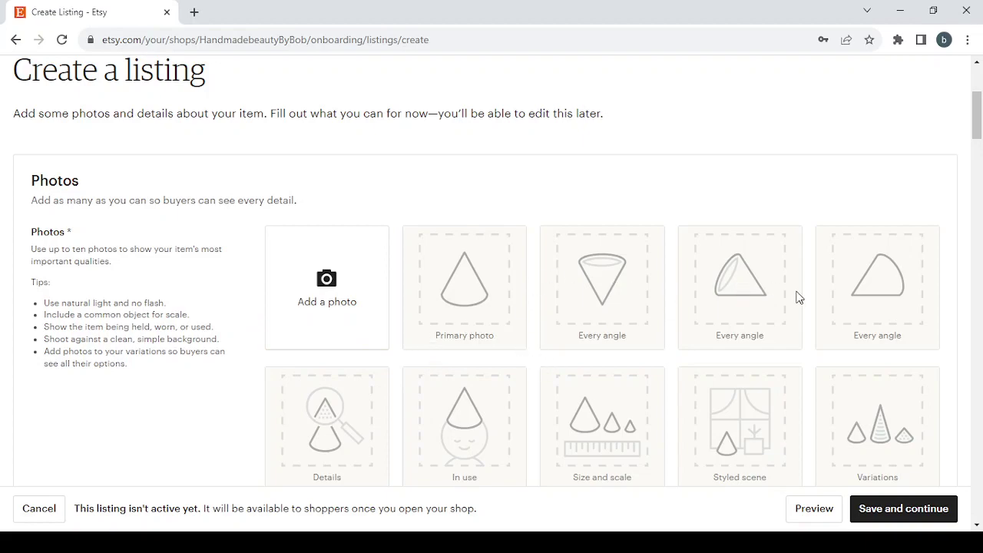
scroll(799, 297, down, 5)
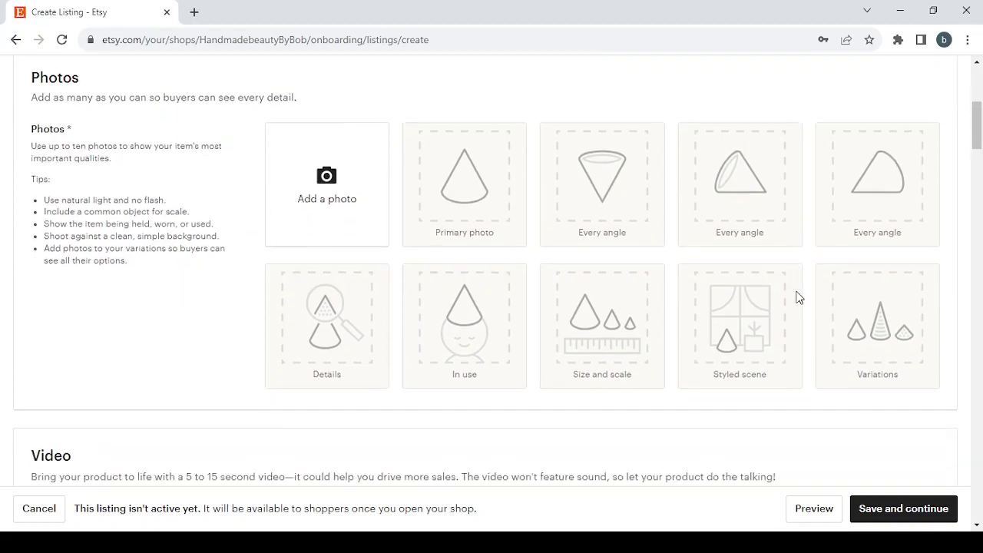
scroll(798, 298, down, 1)
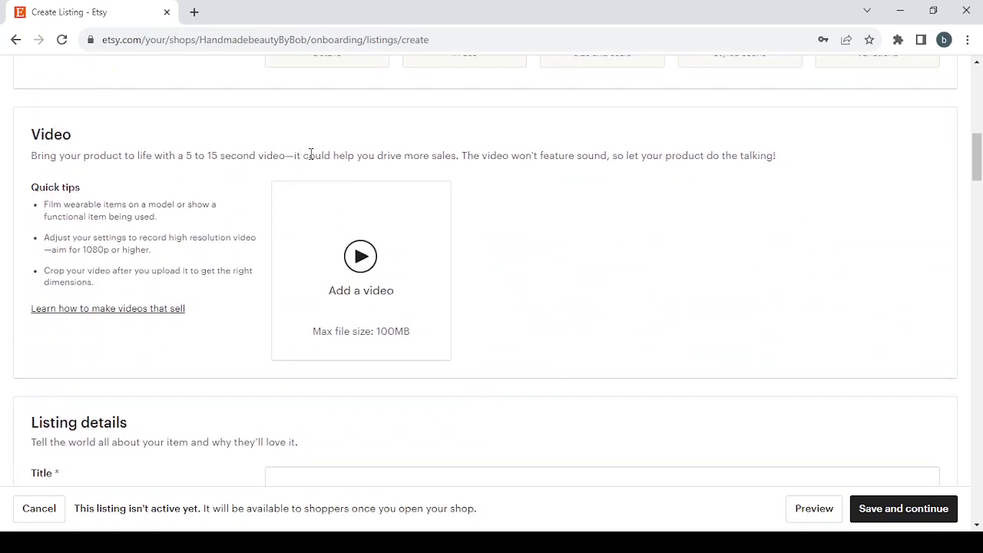
scroll(310, 158, up, 4)
scroll(311, 160, down, 2)
scroll(310, 160, down, 2)
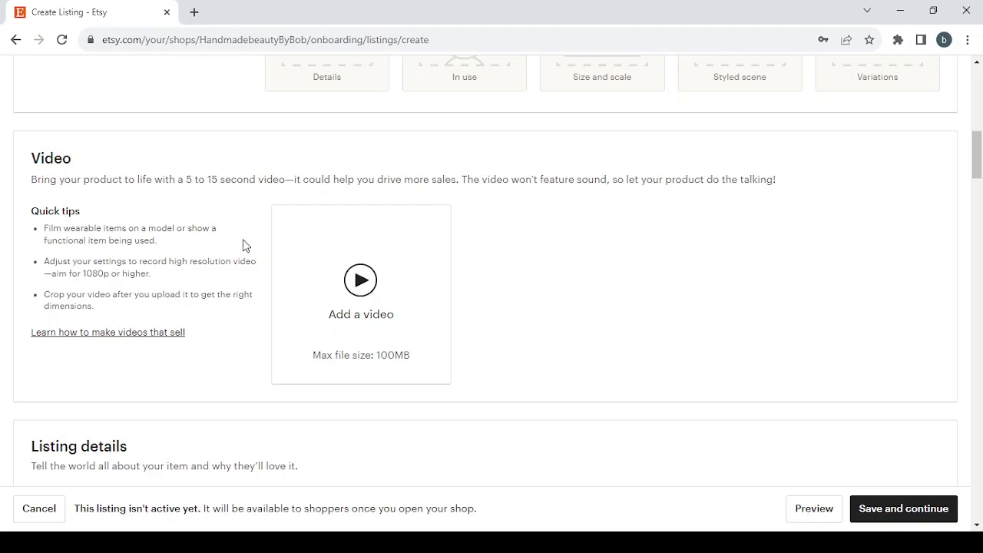
scroll(243, 245, up, 3)
scroll(242, 244, down, 4)
scroll(242, 245, up, 3)
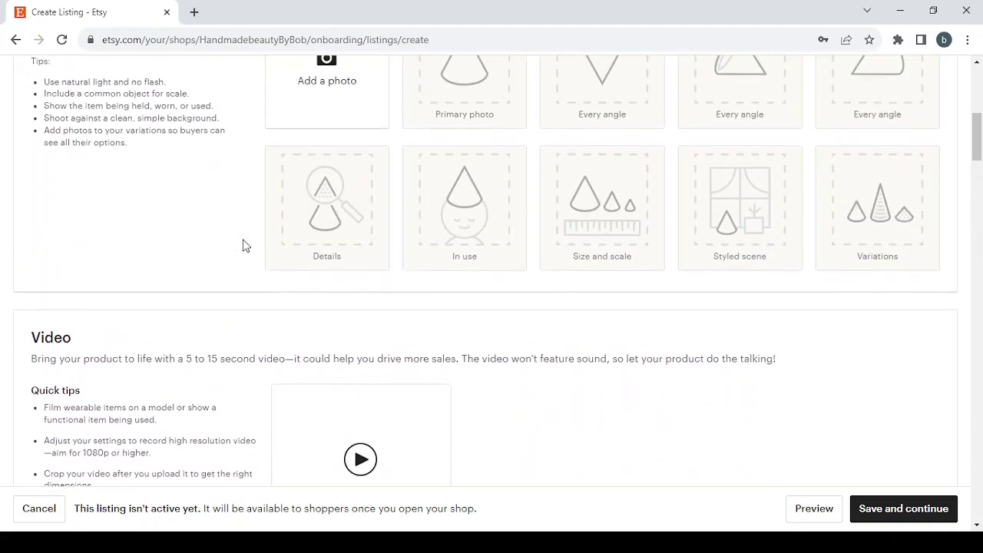
scroll(242, 245, up, 6)
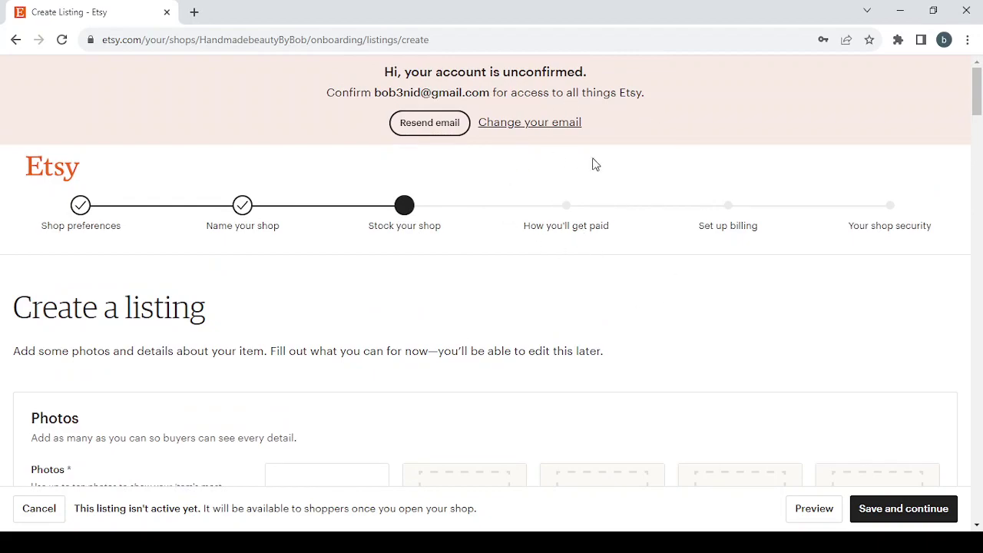
scroll(281, 347, down, 7)
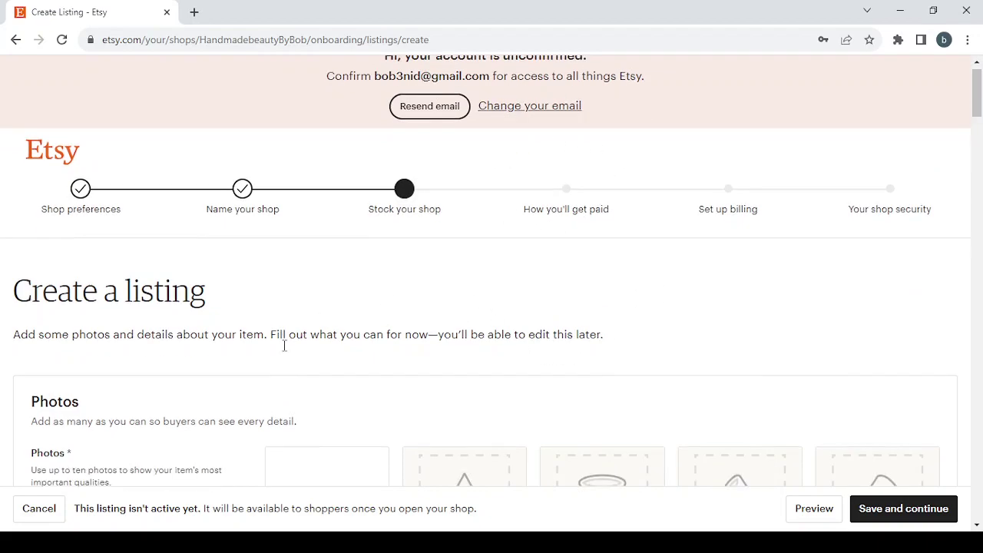
scroll(282, 351, down, 2)
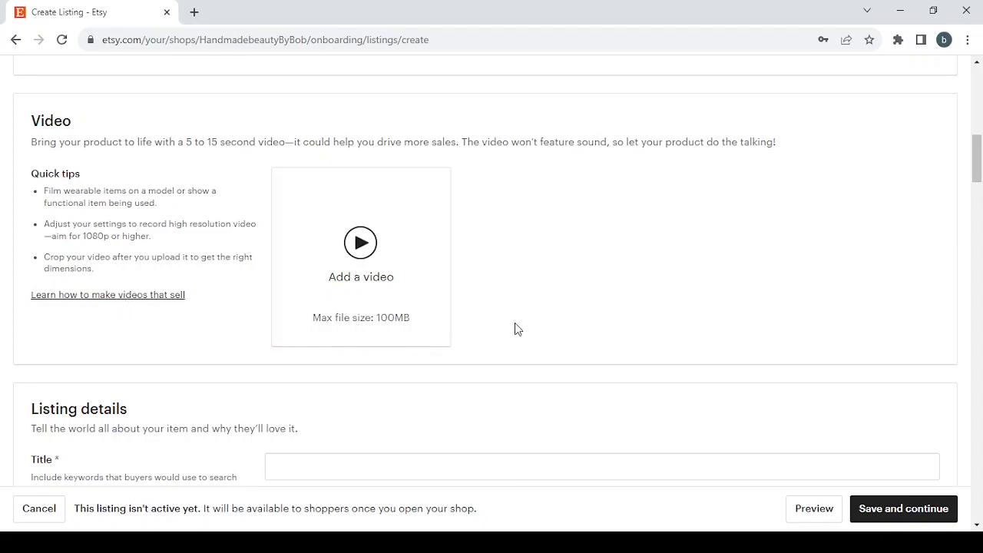
Step: Enter "Handmade beauty product" as the listing's title
scroll(515, 322, down, 4)
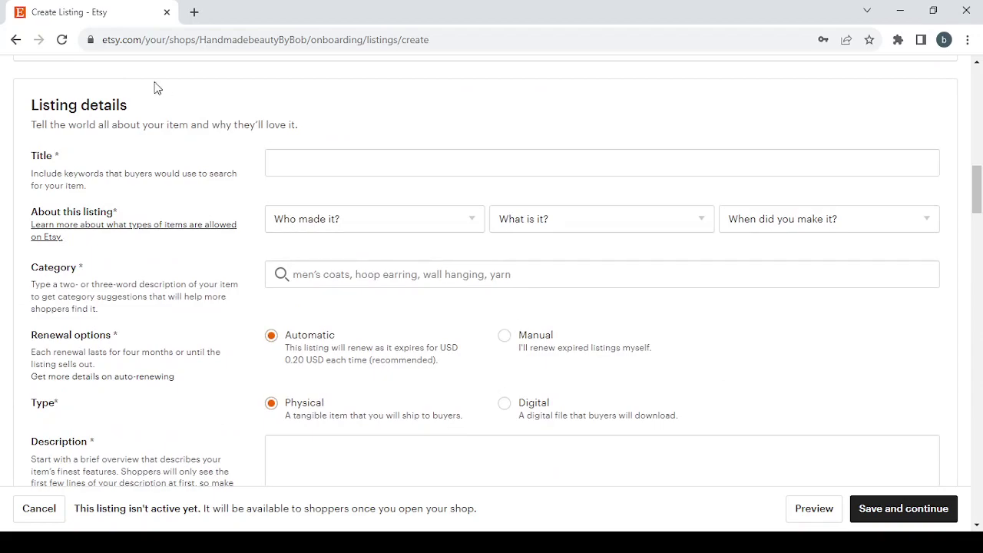
click(310, 165)
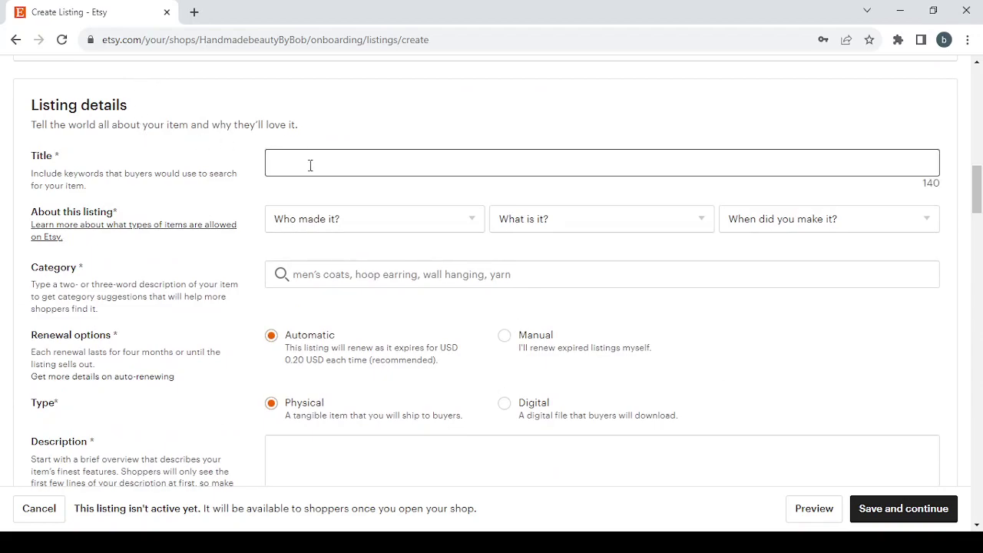
text(Handmade beauty products)
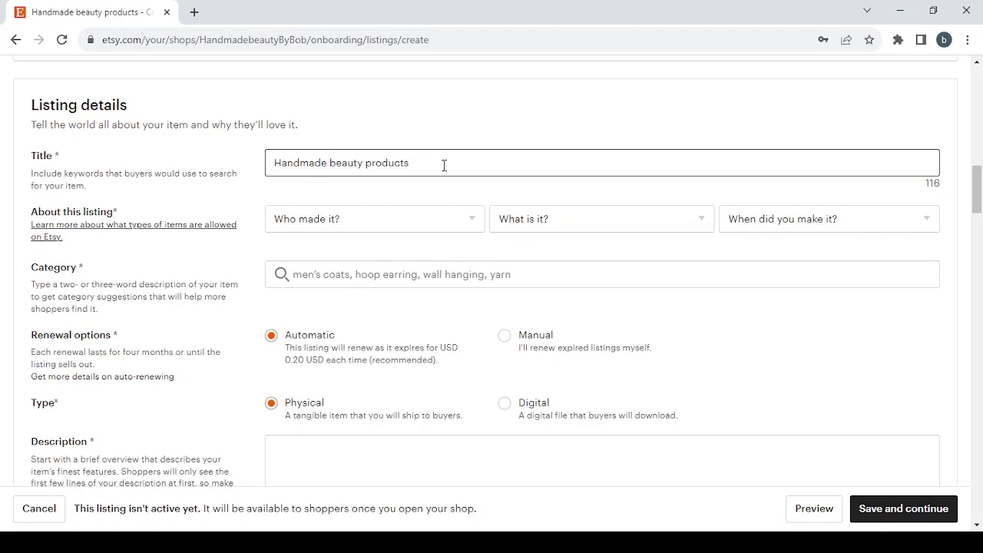
key(BackSpace)
Step: Fill in the listing's origin details: made by "I did", item type "A finished product", and made in "2020 - 2023"
click(377, 234)
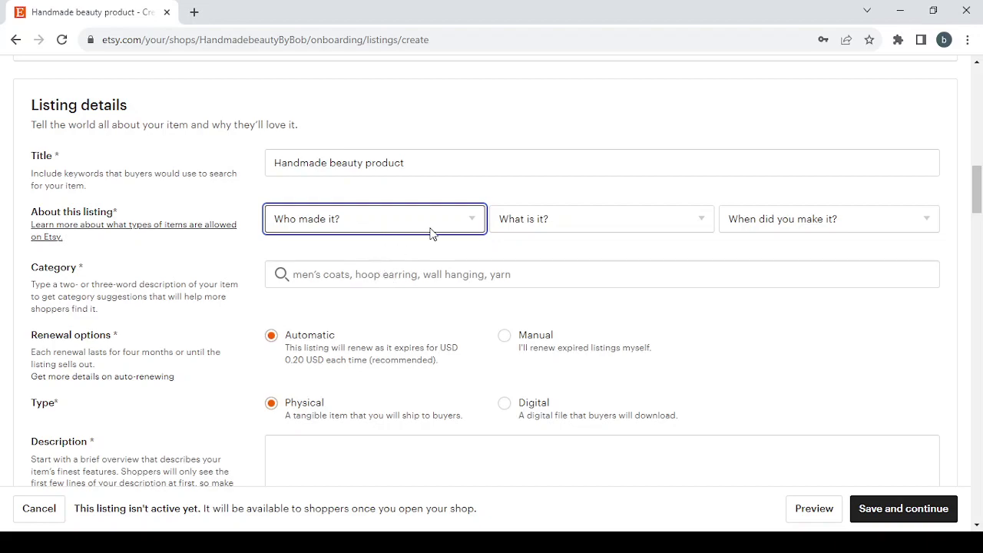
click(432, 273)
click(668, 222)
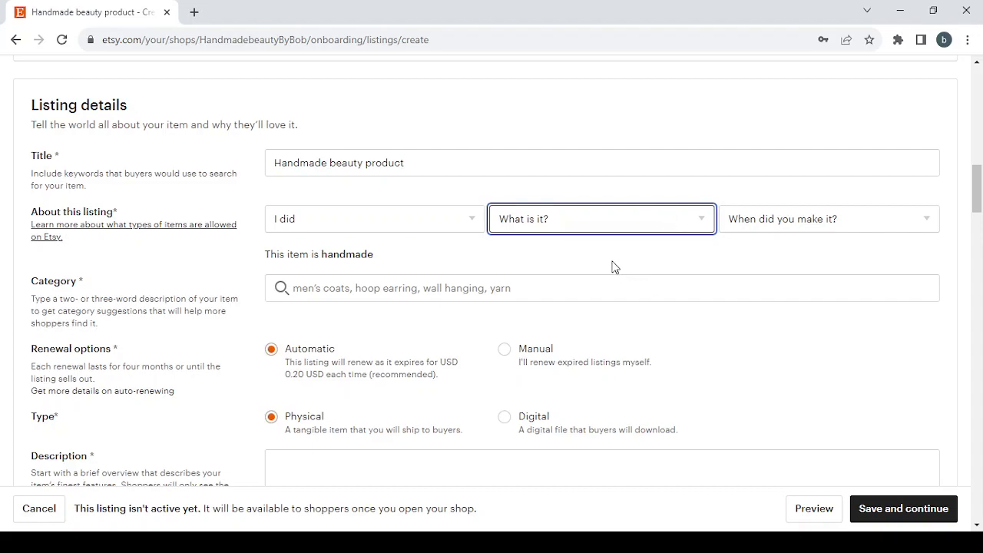
key(Down)
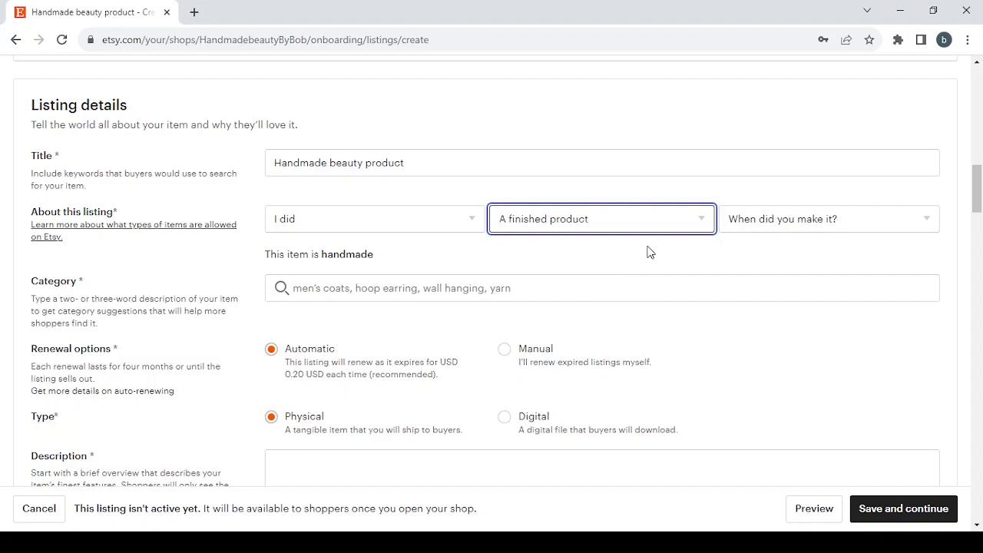
click(864, 221)
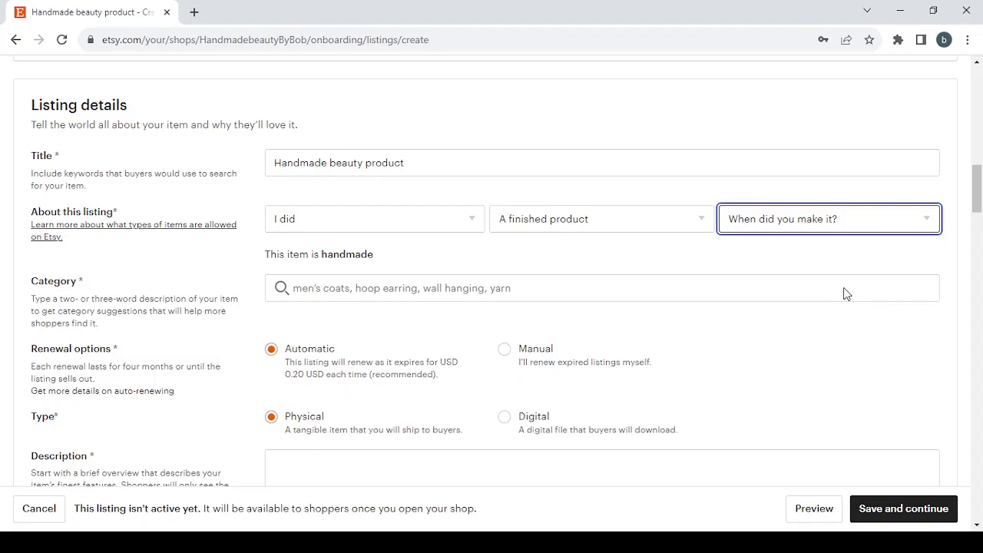
key(Down)
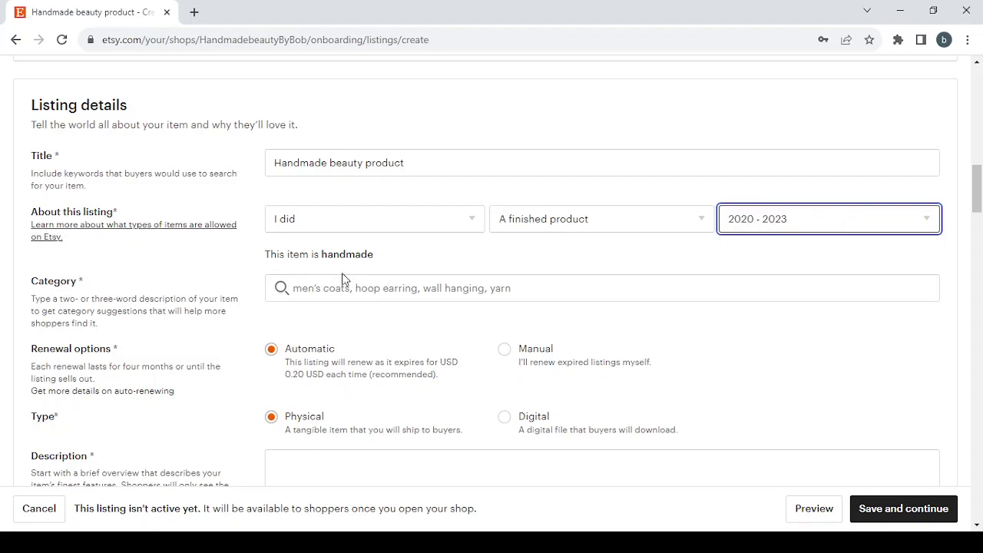
Step: Examine the remaining listing fields, from category, renewal, type and description through tags, pricing, variations and personalization to shipping and customs information
scroll(341, 272, down, 1)
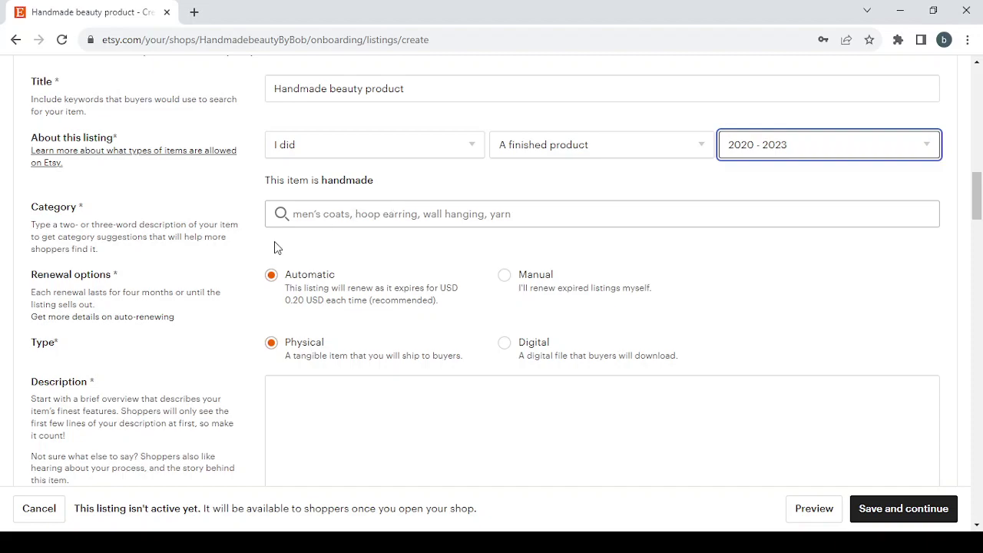
scroll(228, 268, down, 1)
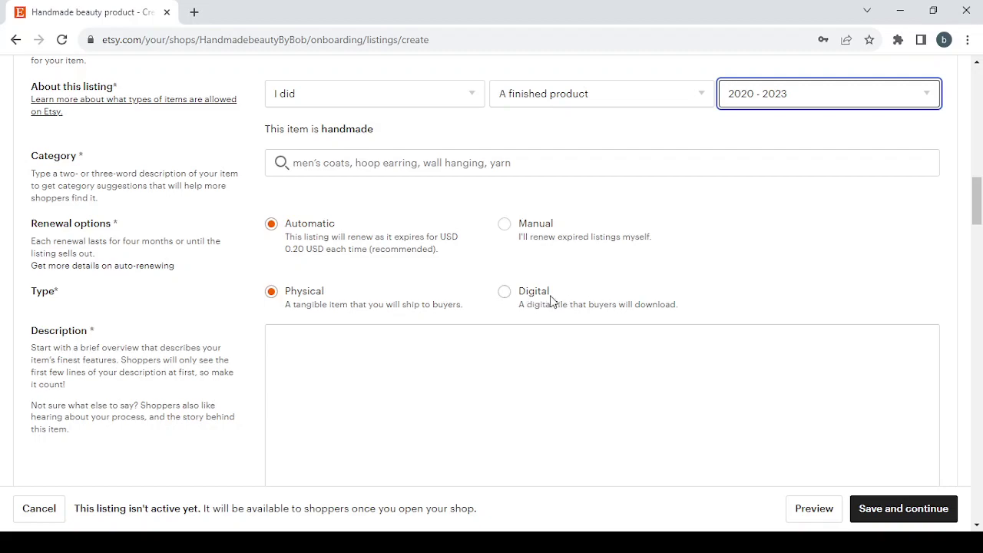
scroll(153, 272, down, 2)
click(367, 145)
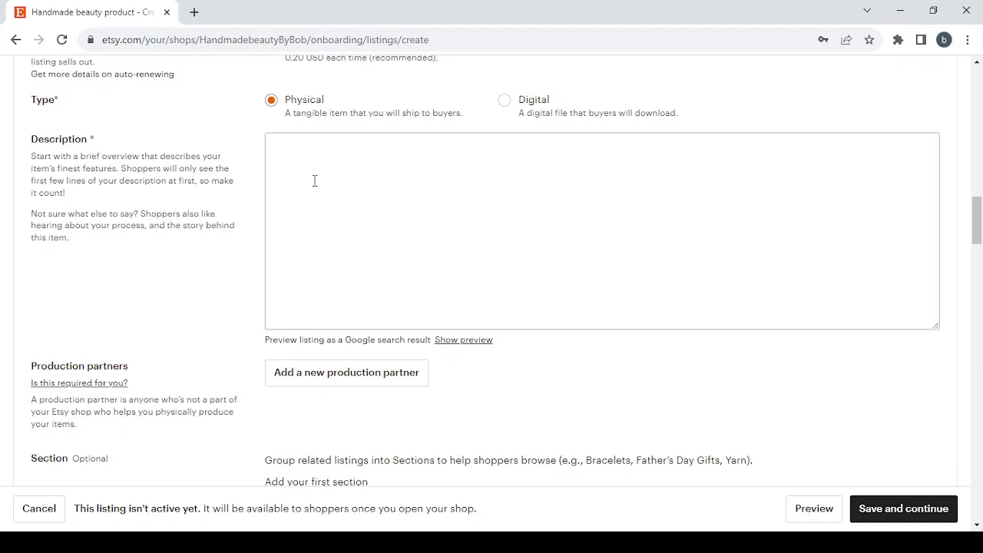
scroll(314, 181, down, 4)
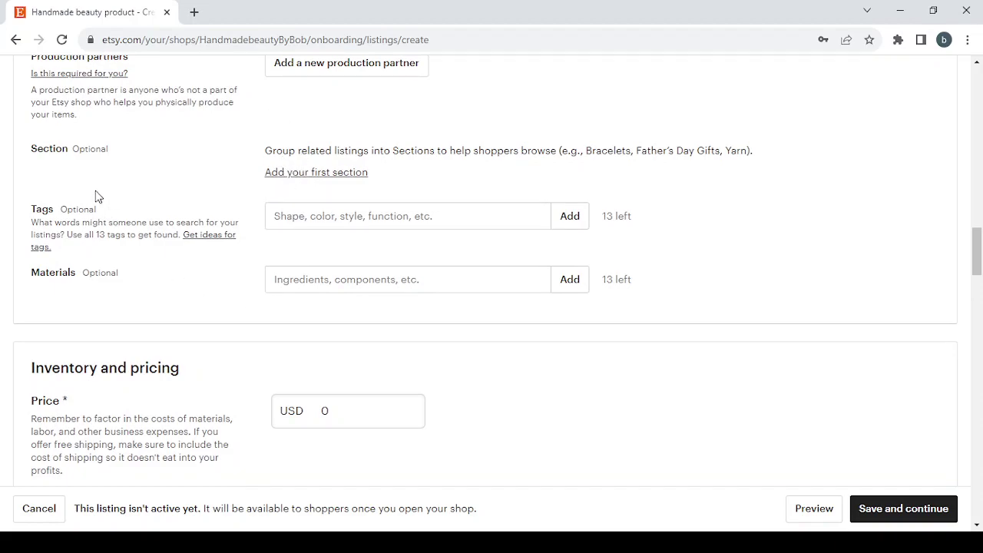
scroll(217, 273, down, 2)
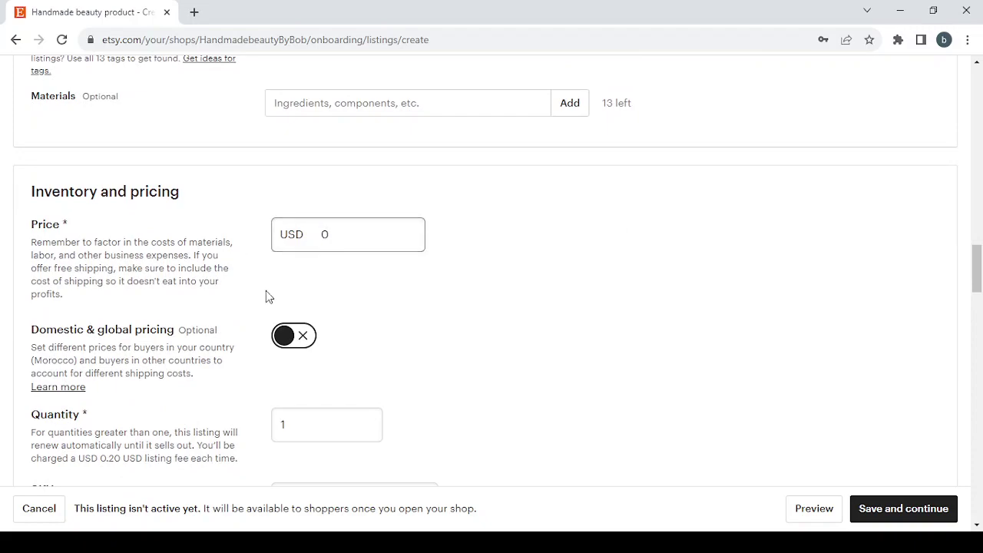
scroll(509, 349, down, 2)
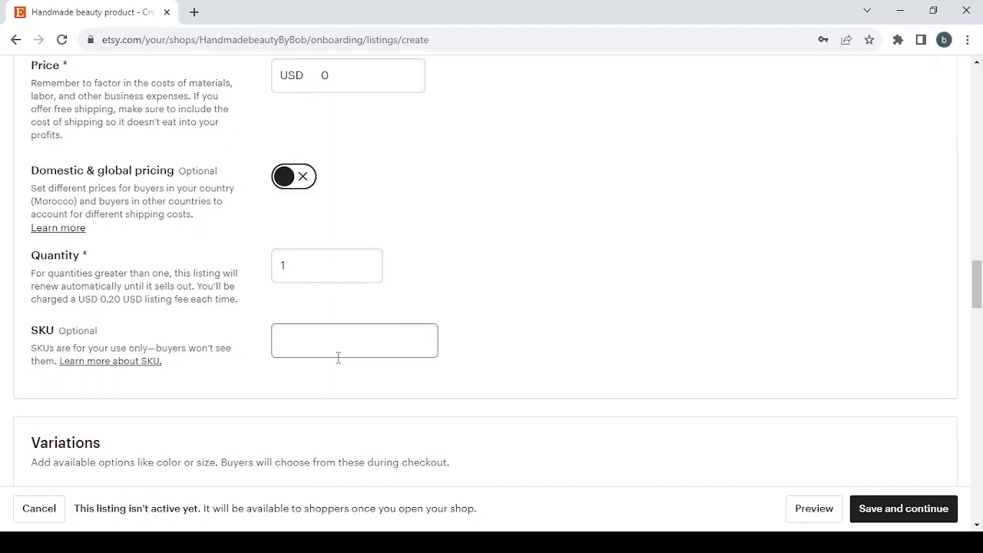
scroll(338, 358, down, 4)
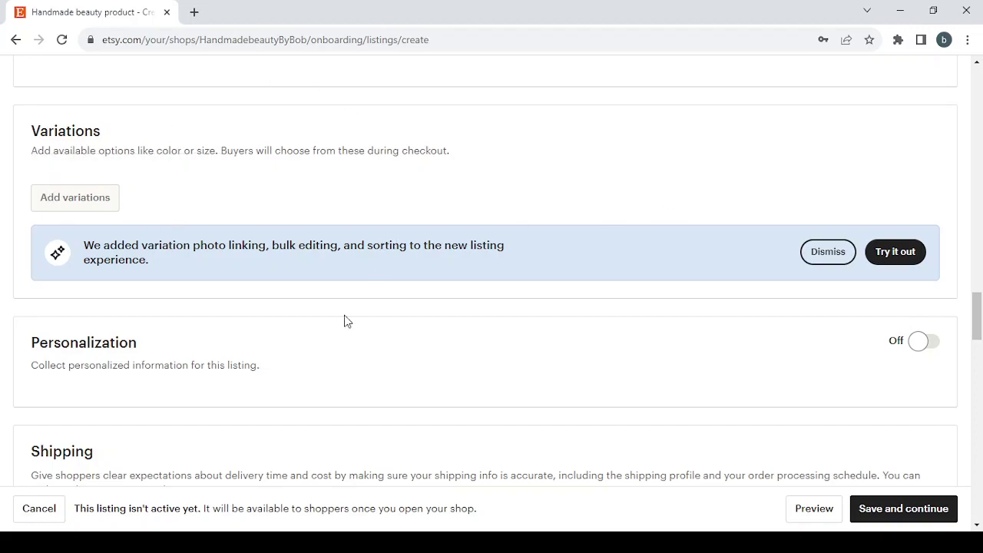
scroll(397, 213, down, 2)
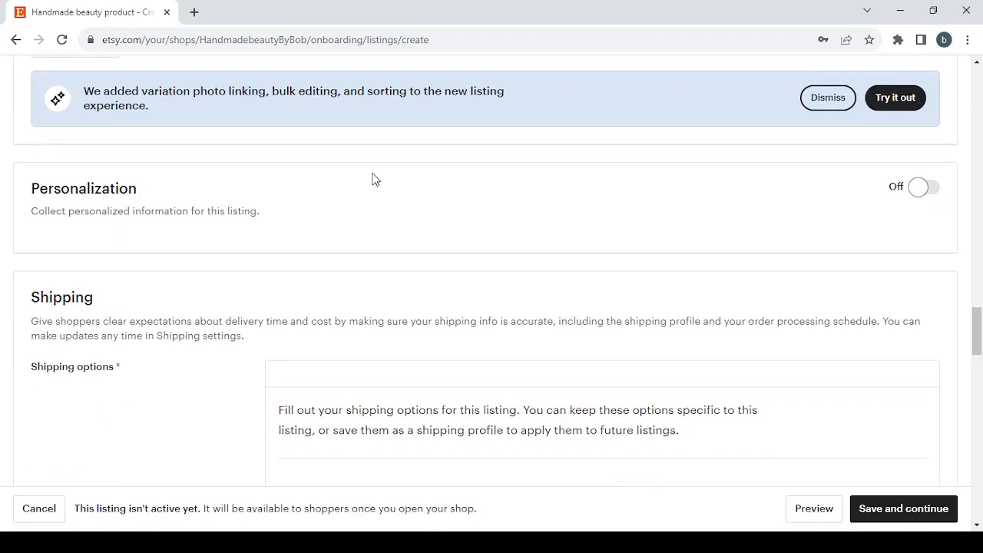
scroll(356, 345, down, 2)
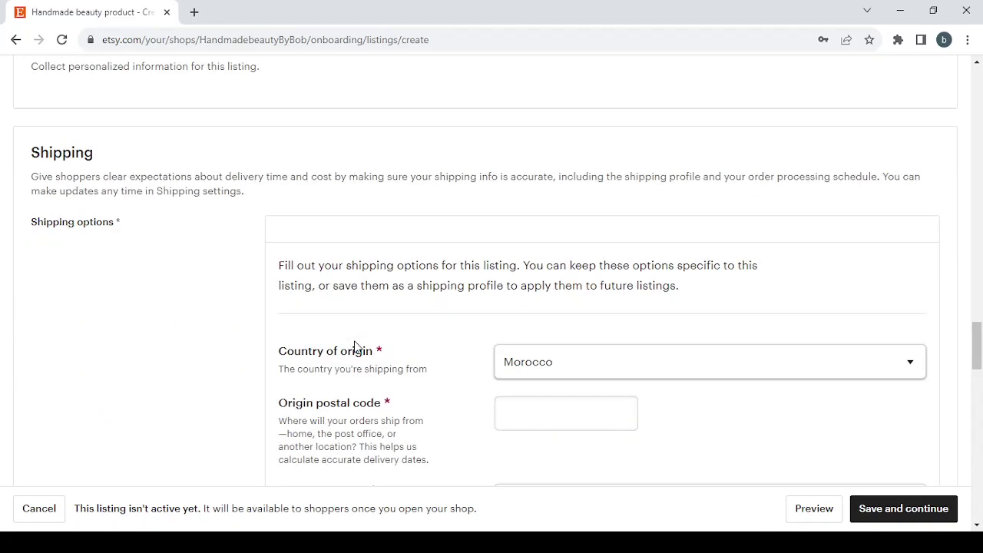
scroll(355, 346, down, 11)
scroll(355, 345, down, 3)
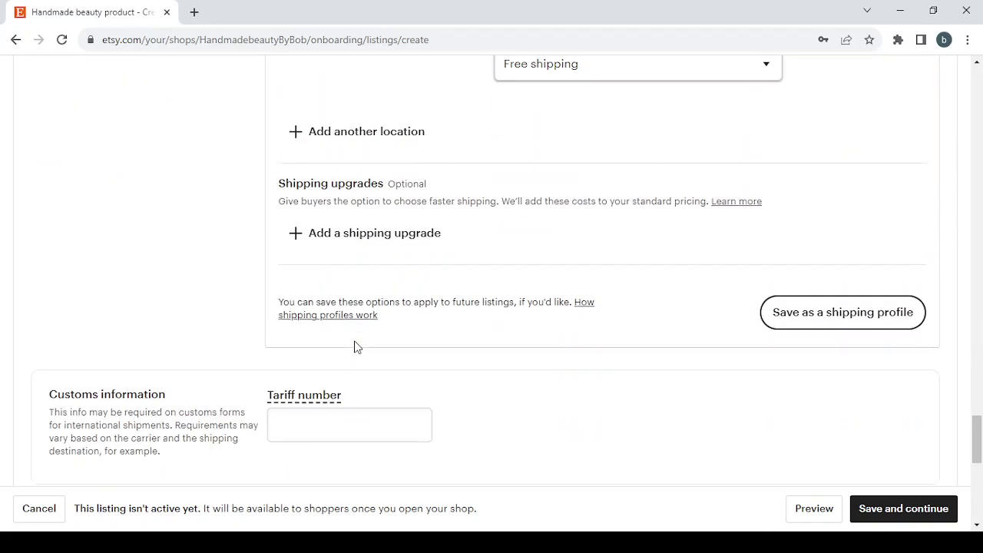
Step: Try to save the listing and continue, and go back to the Photos section at the start of the form
click(921, 516)
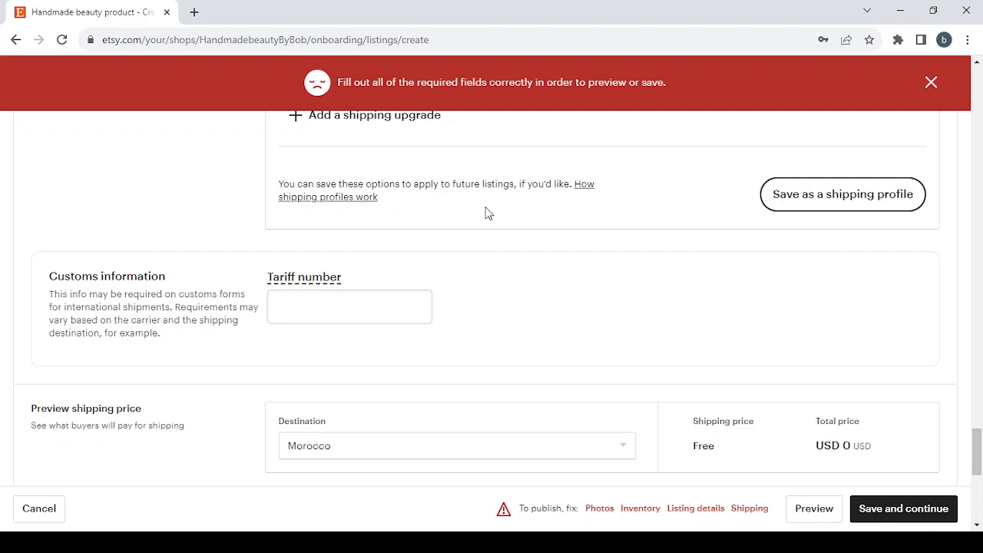
scroll(485, 213, up, 20)
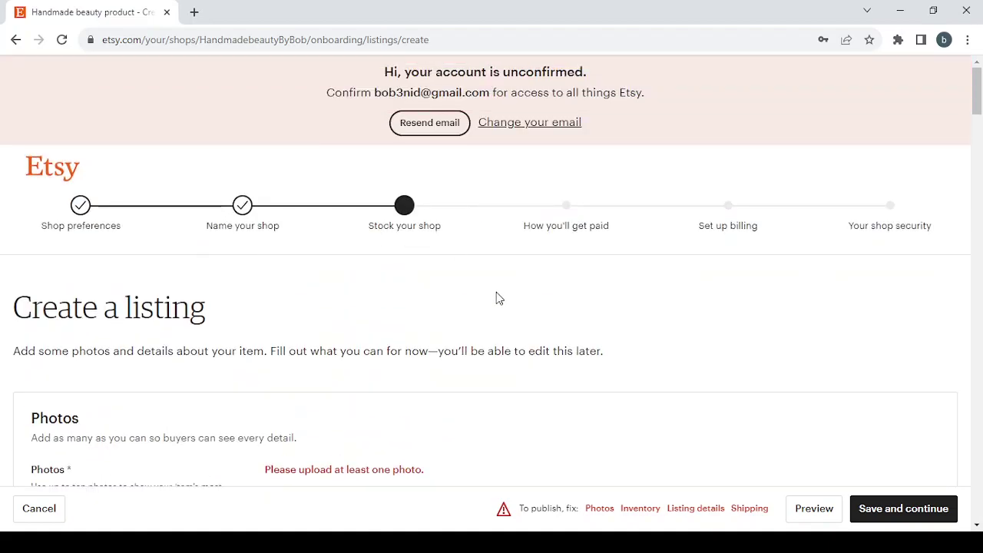
scroll(496, 298, down, 1)
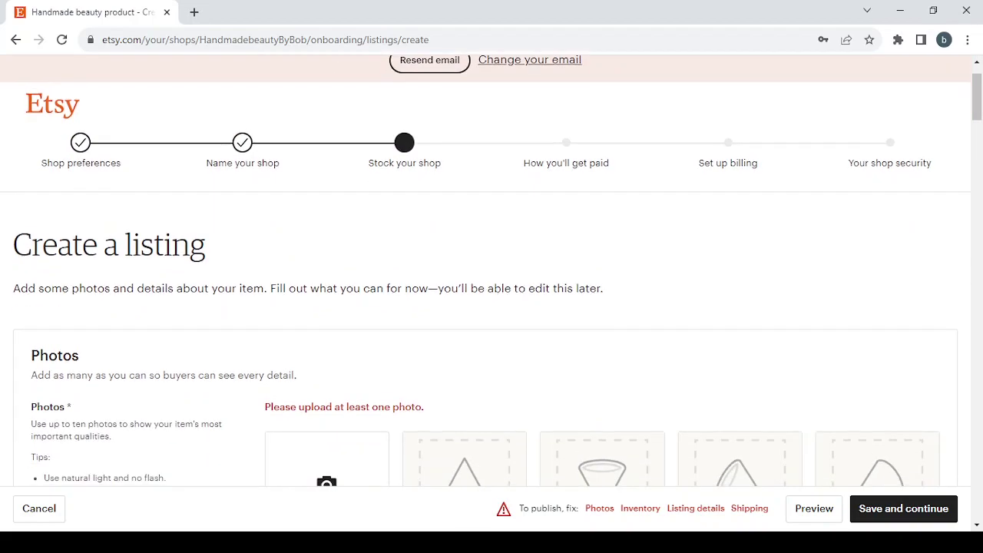